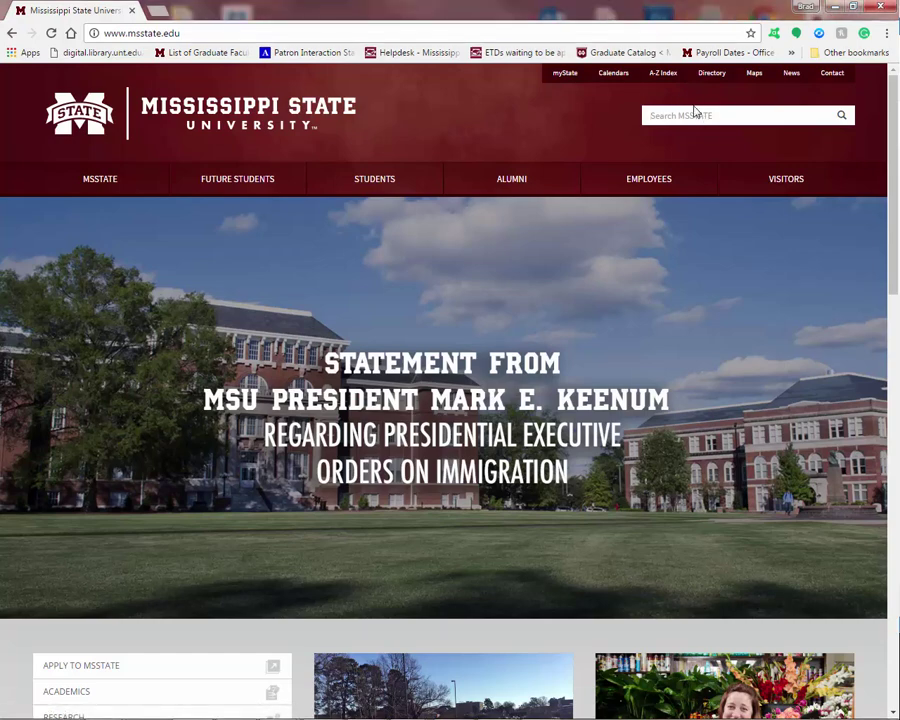
Step: Search the university site for "Thesis" and download the Word 2007+ automated templates zip from the library's thesis formatting pages
type("Thesis")
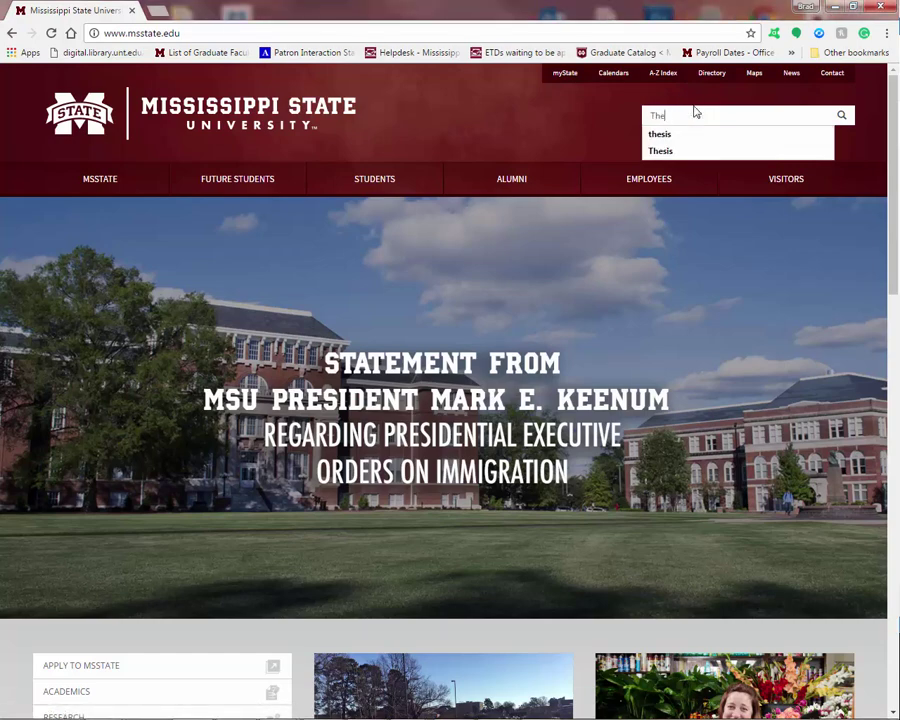
key("Return")
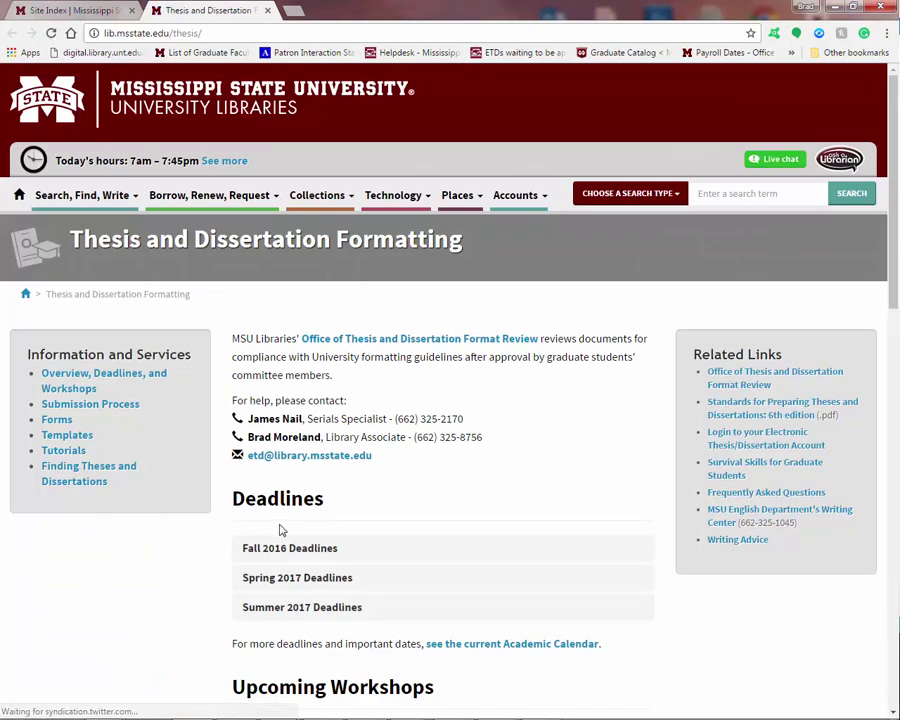
left_click(83, 443)
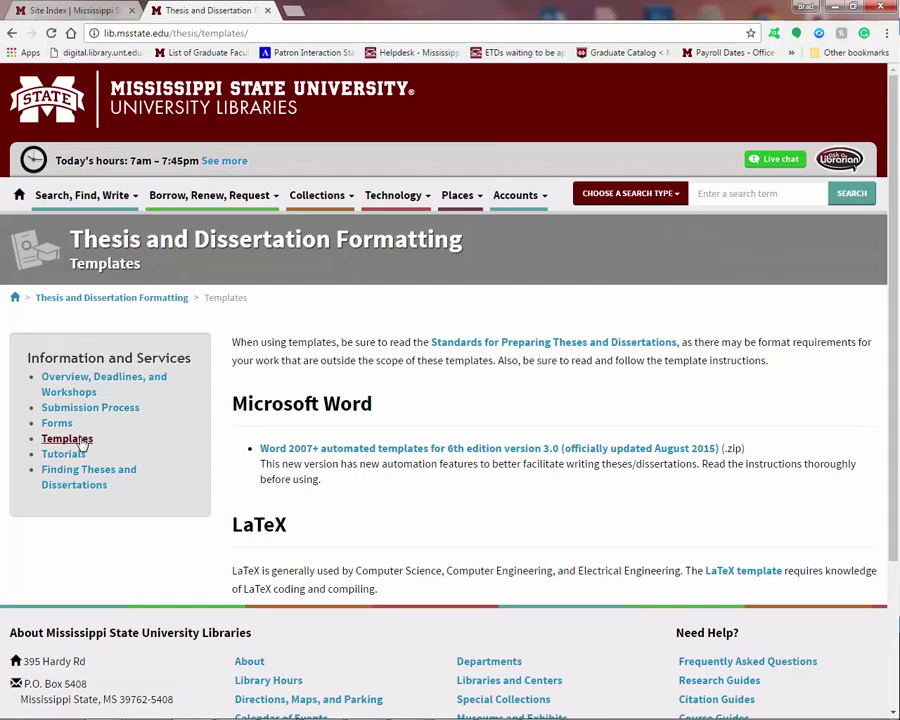
left_click(434, 450)
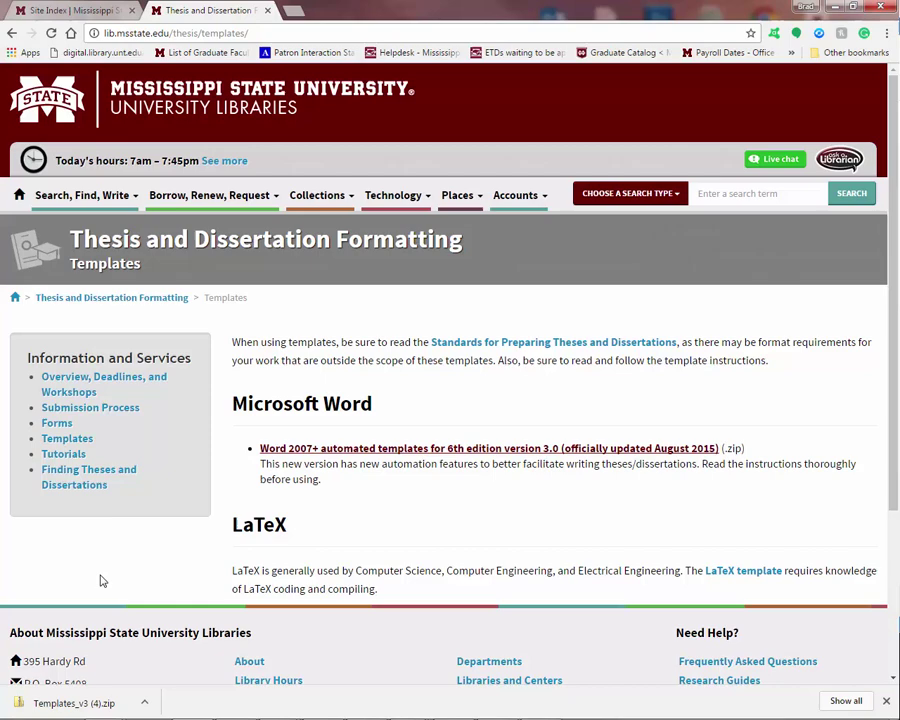
Step: Extract all files from the downloaded Templates_v3 (4) zip into the suggested Downloads folder and close the folder windows
left_click(82, 703)
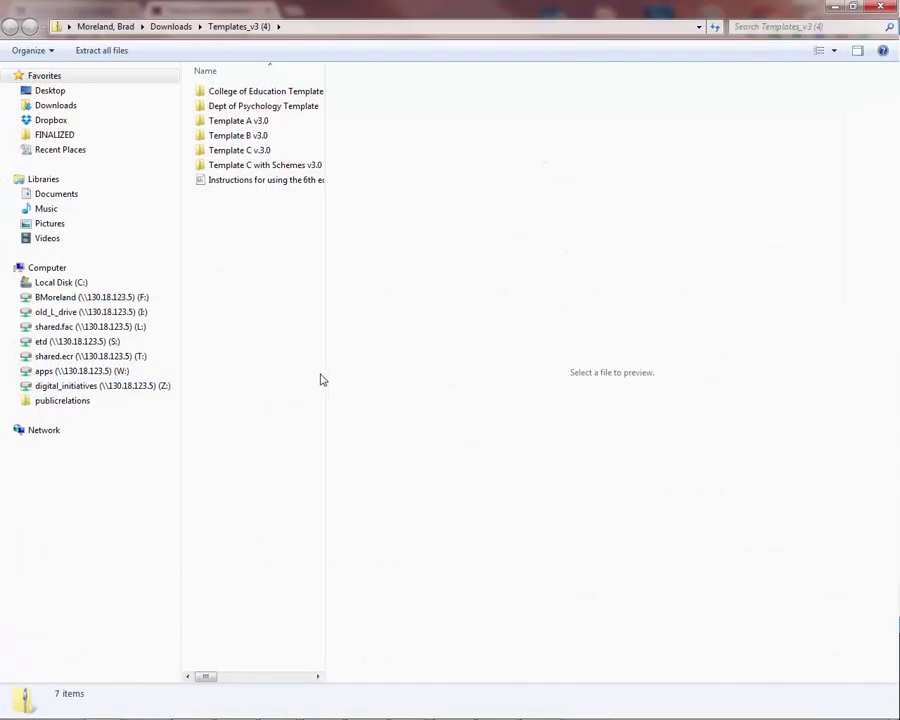
left_click(93, 52)
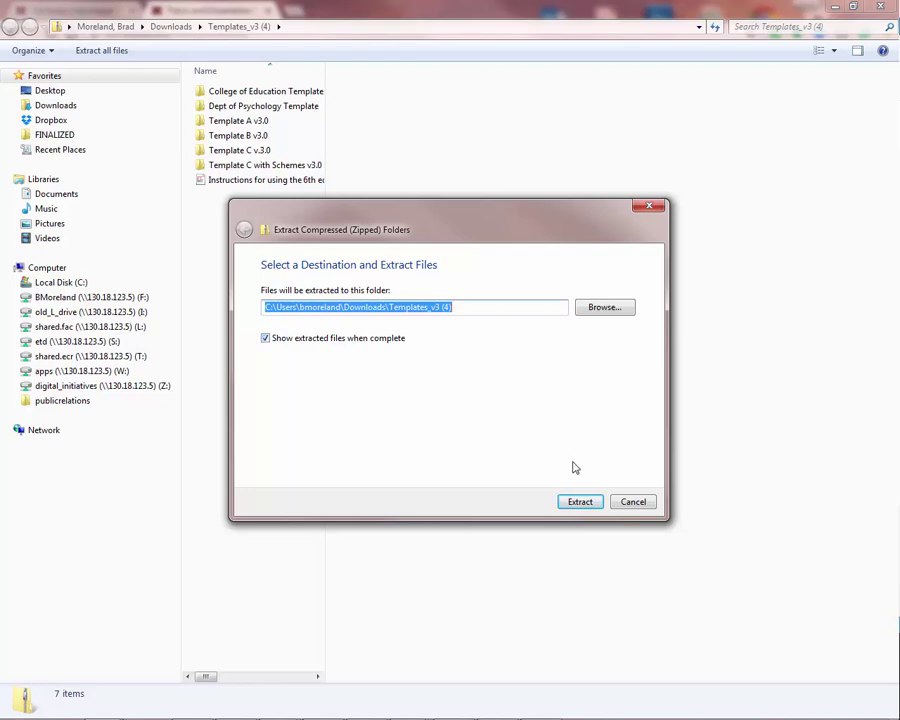
left_click(584, 504)
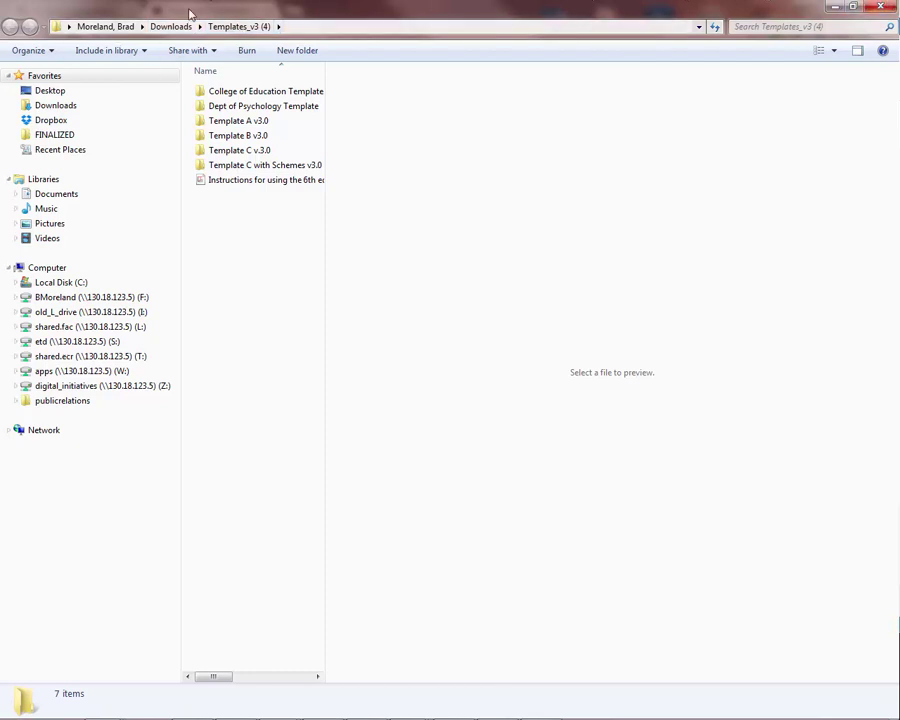
left_click(880, 6)
left_click(878, 7)
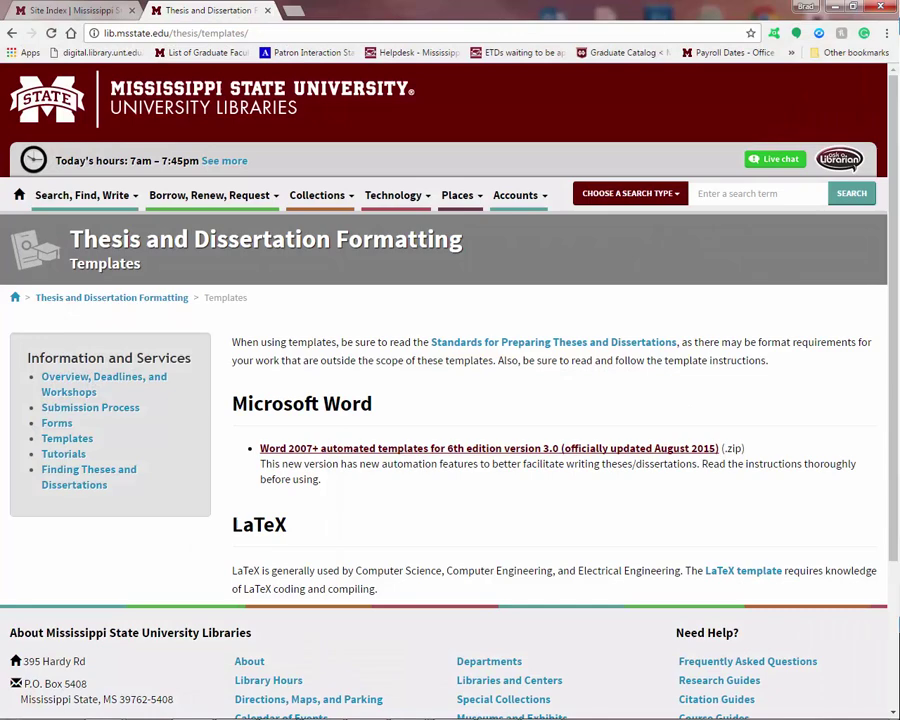
Step: Switch to the blank Word document and enable the Developer tab in the ribbon customization options
mouse_move(410, 708)
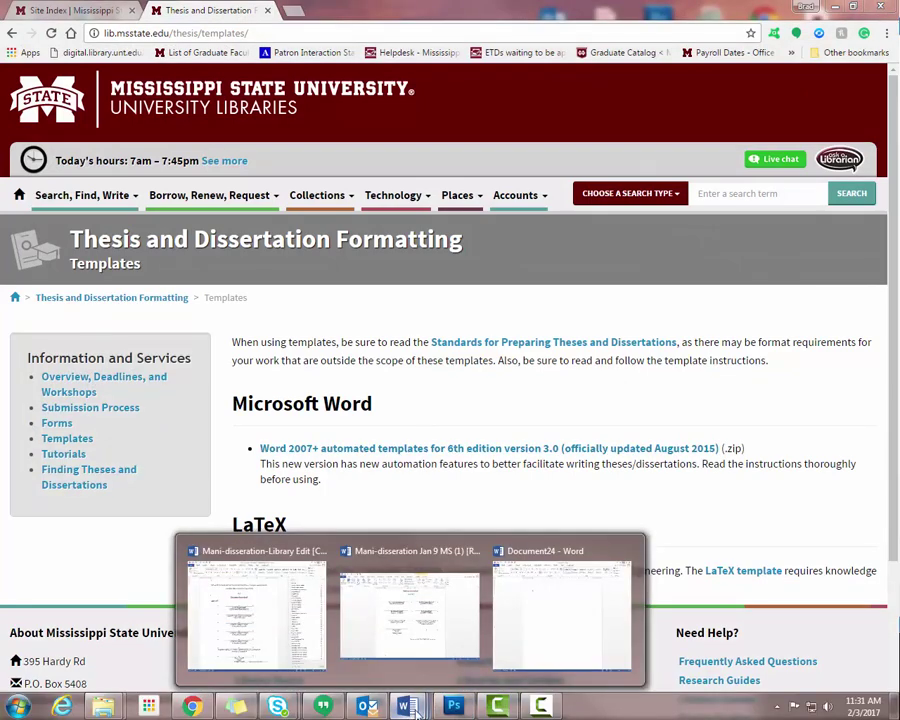
left_click(514, 640)
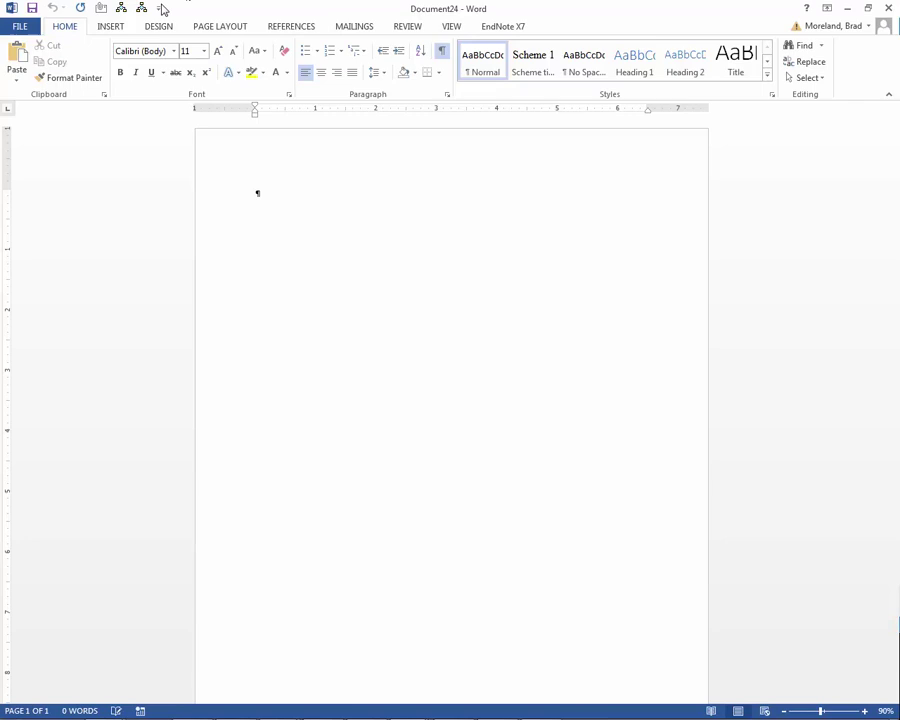
left_click(26, 30)
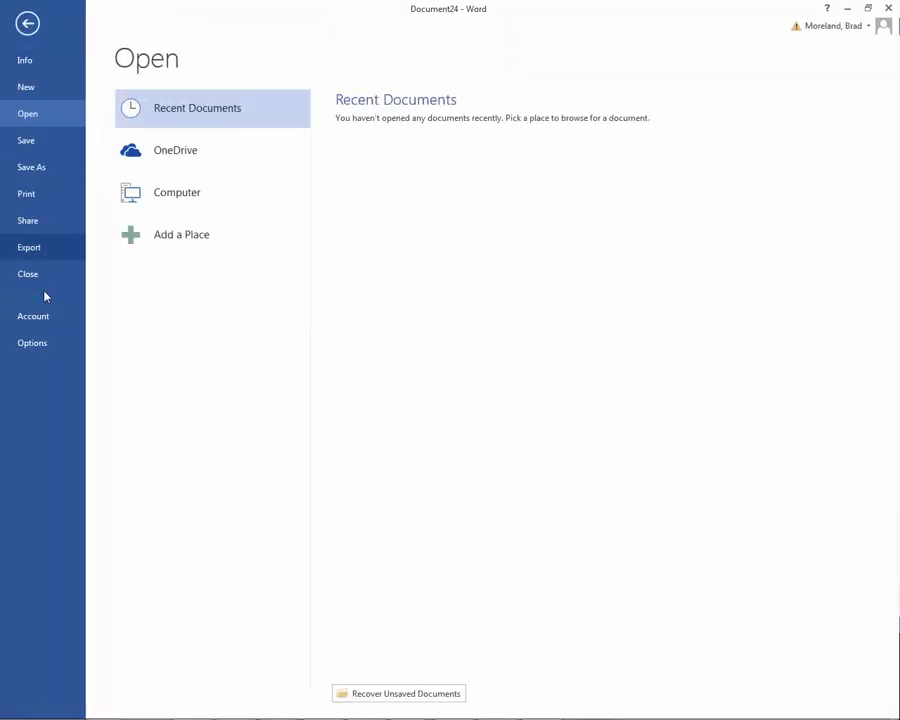
left_click(14, 345)
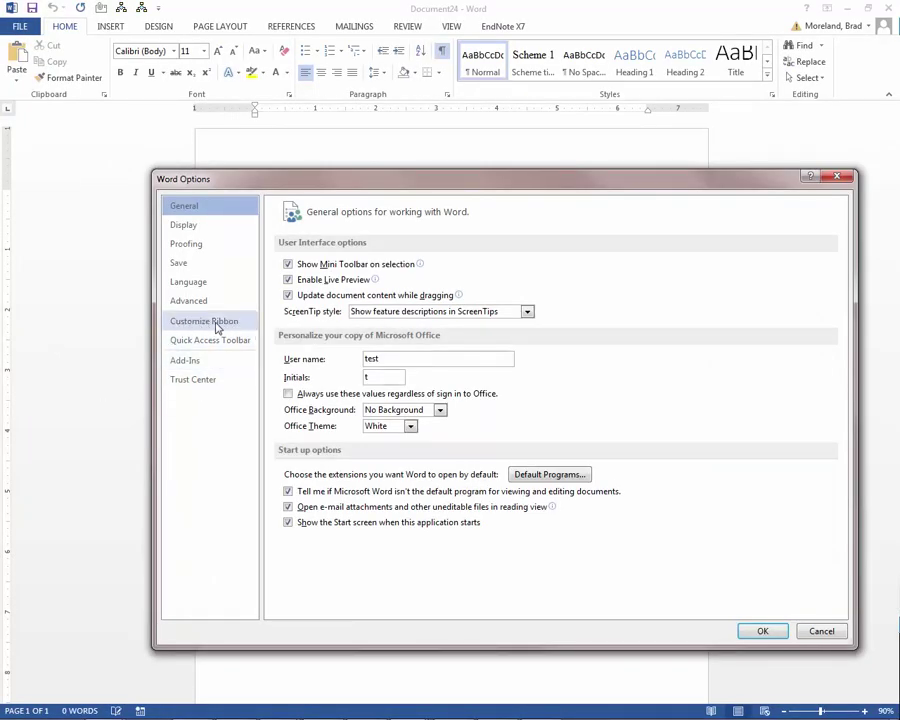
left_click(216, 328)
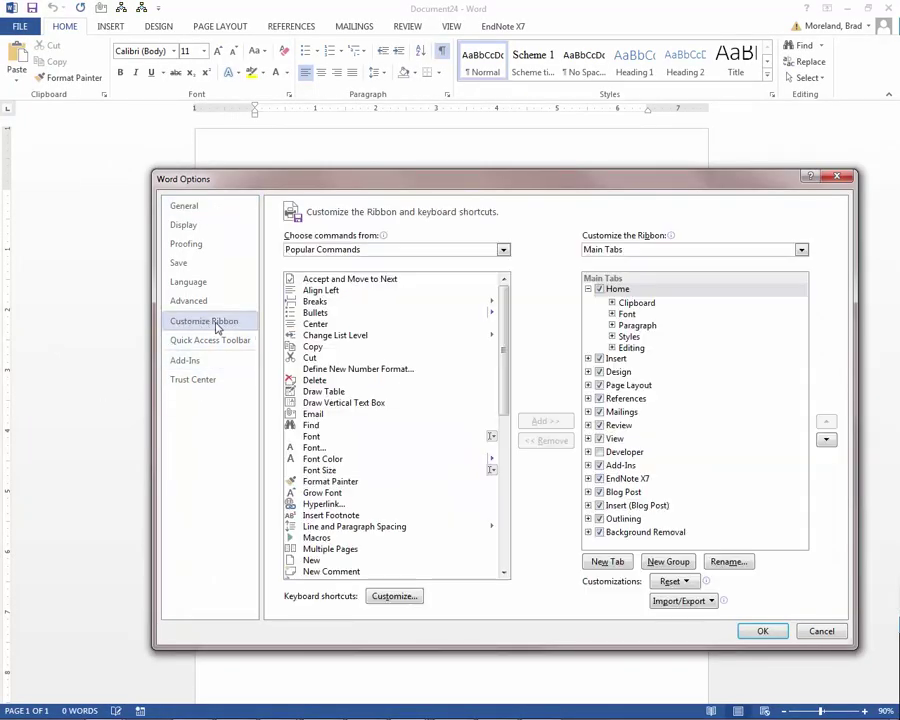
left_click(599, 452)
left_click(601, 453)
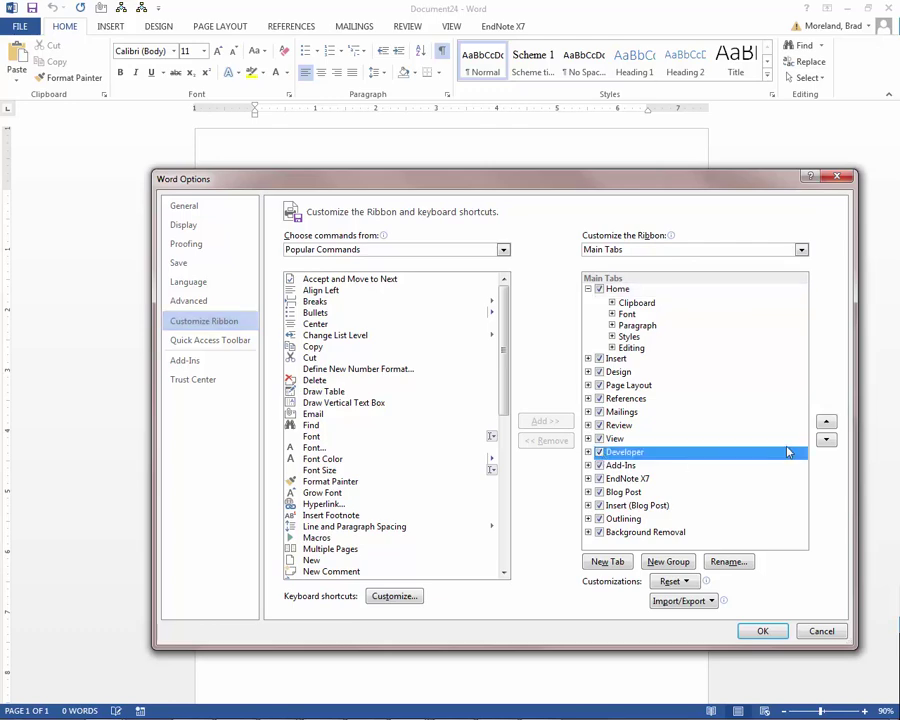
left_click(760, 632)
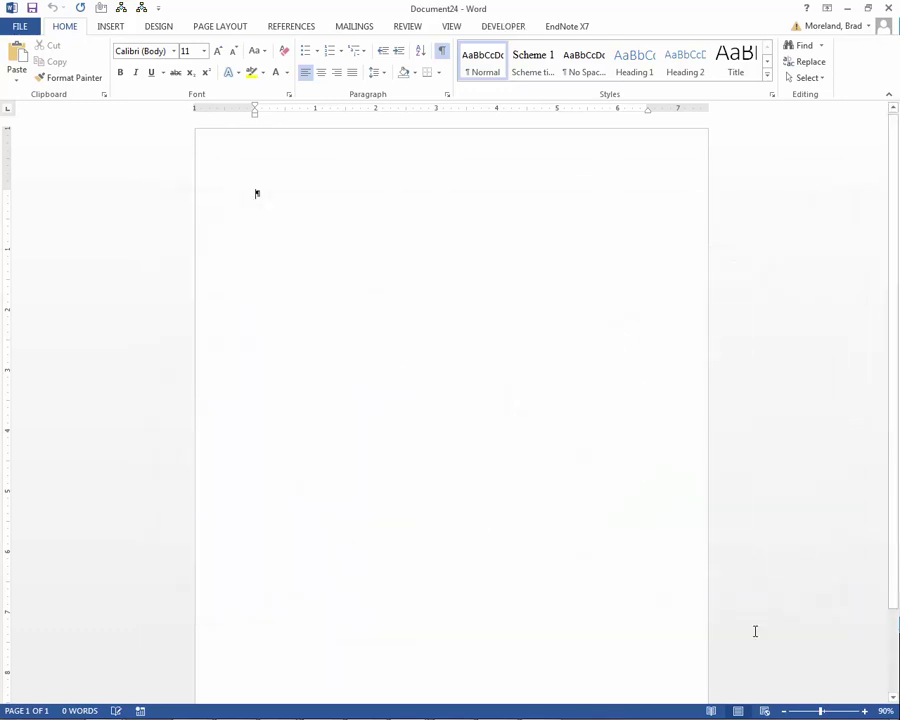
Step: Attach TemplateB_v3 from the Template B v3.0 folder in Downloads, Templates_v3 (4), as the document template
left_click(500, 28)
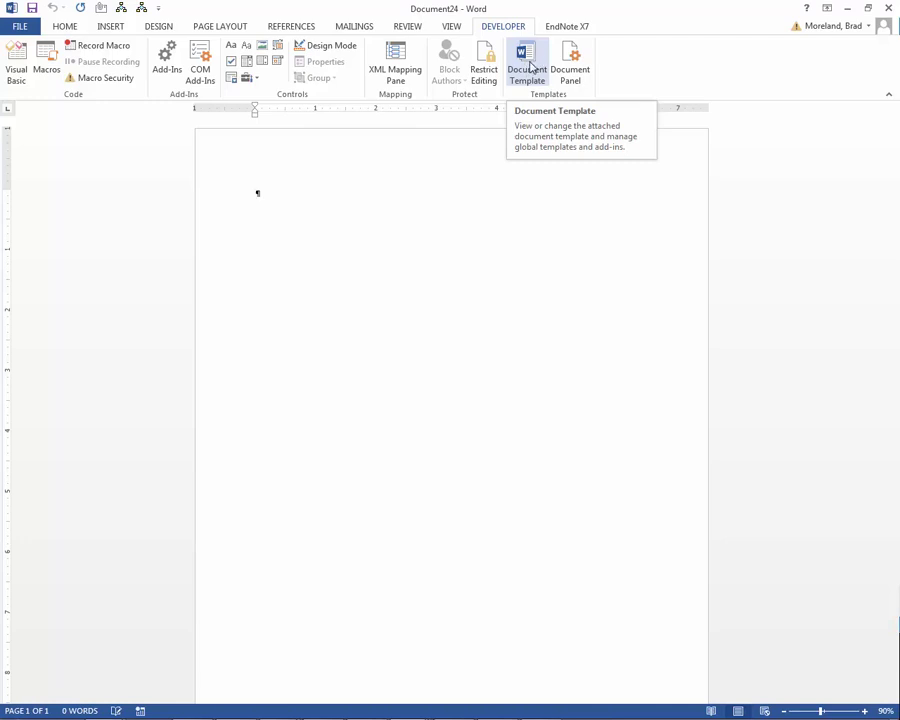
left_click(527, 66)
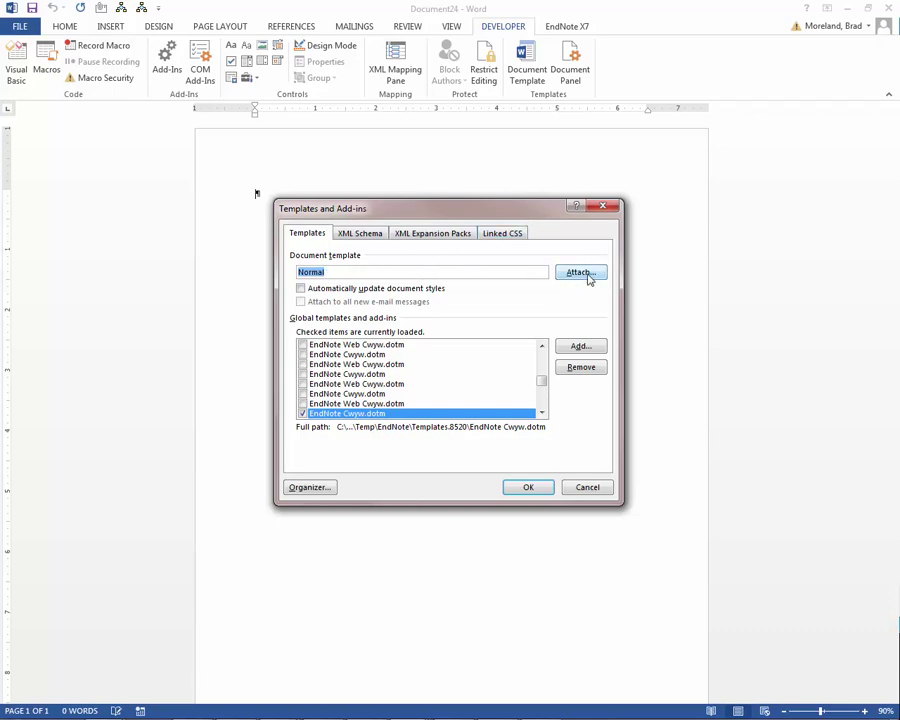
left_click(587, 277)
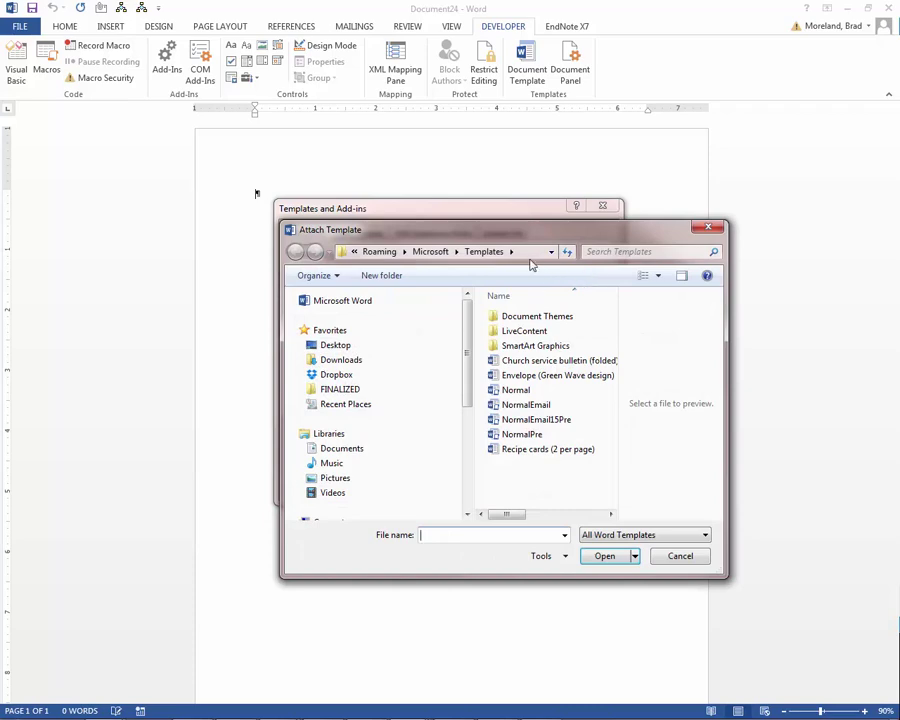
left_click(345, 365)
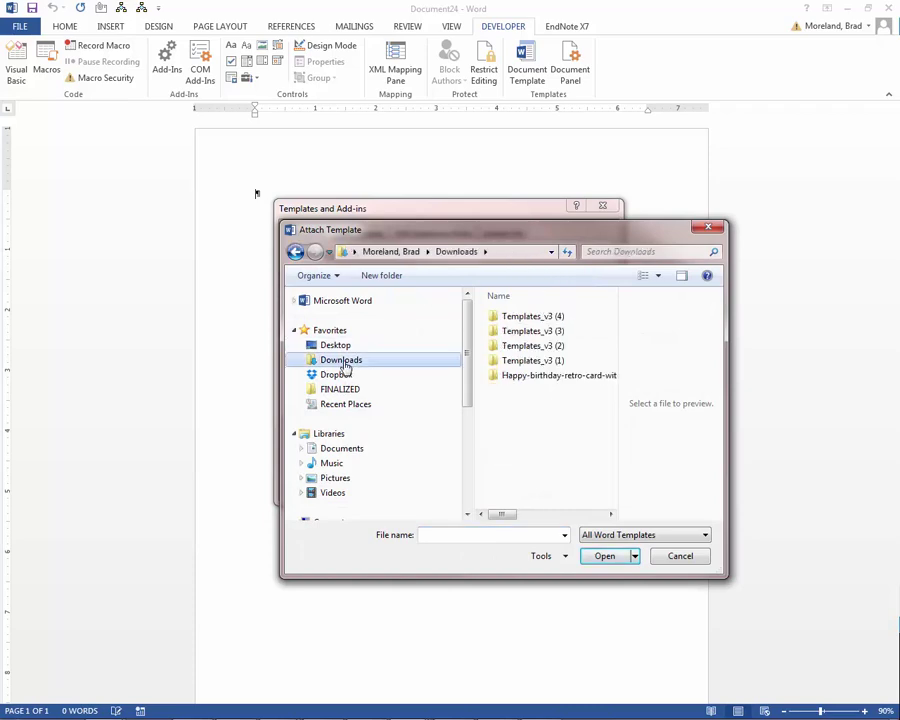
double_click(529, 317)
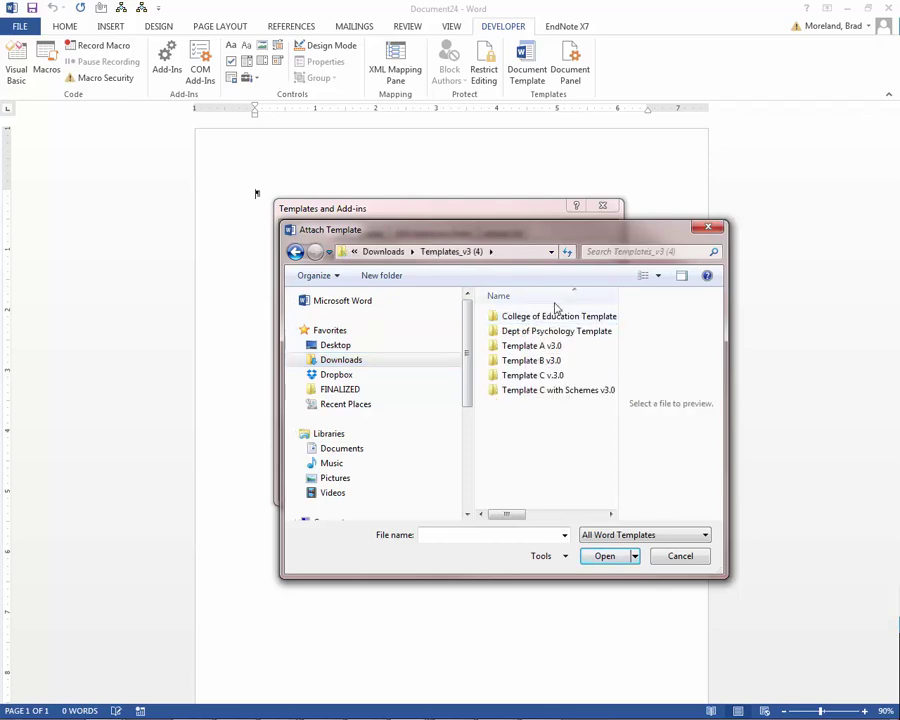
left_click(532, 364)
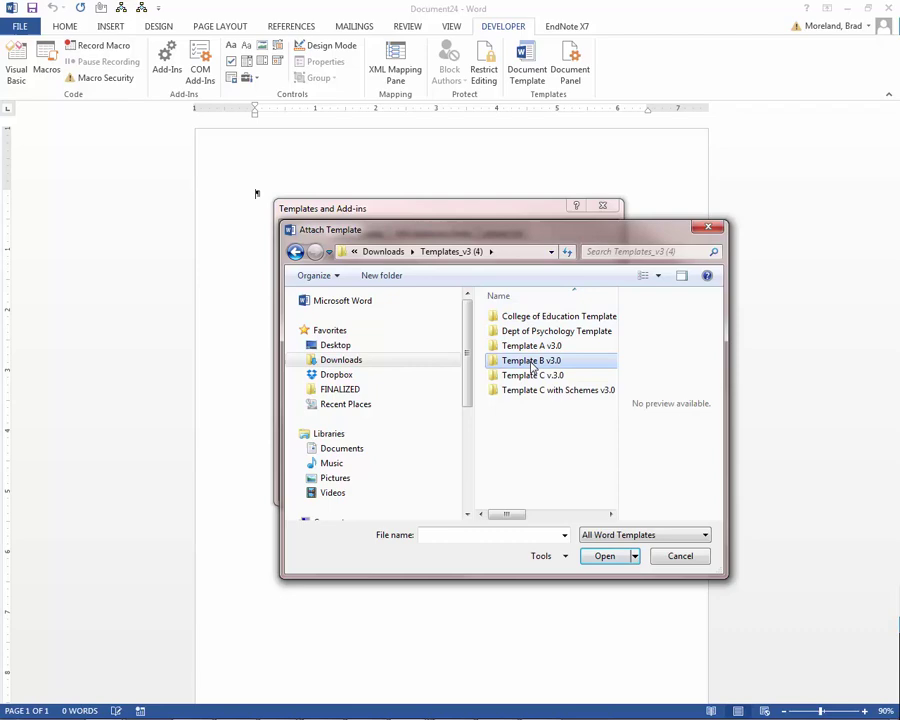
double_click(532, 364)
left_click(529, 317)
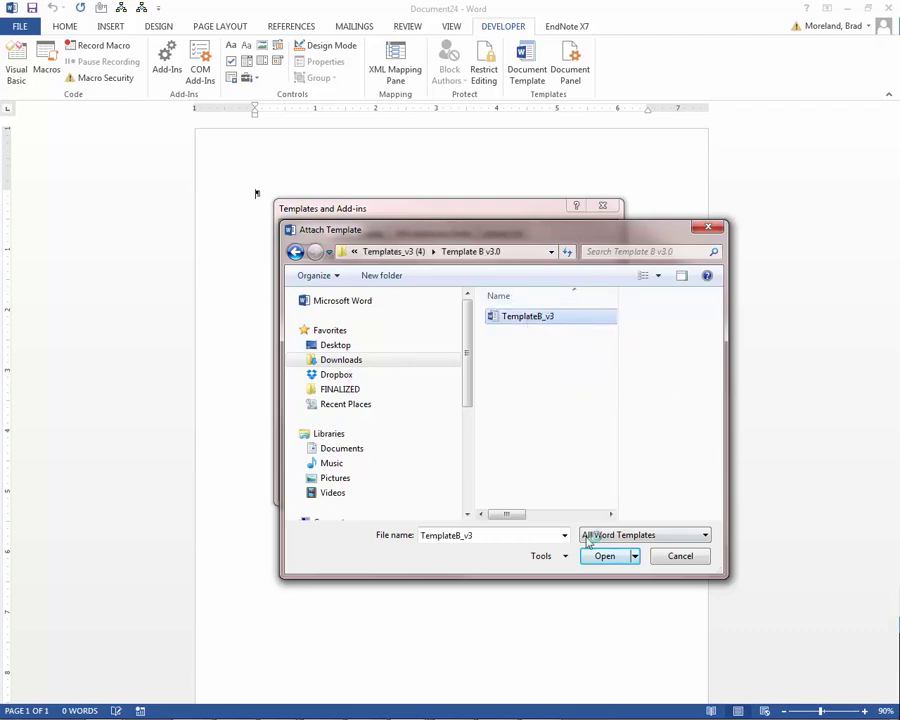
left_click(603, 556)
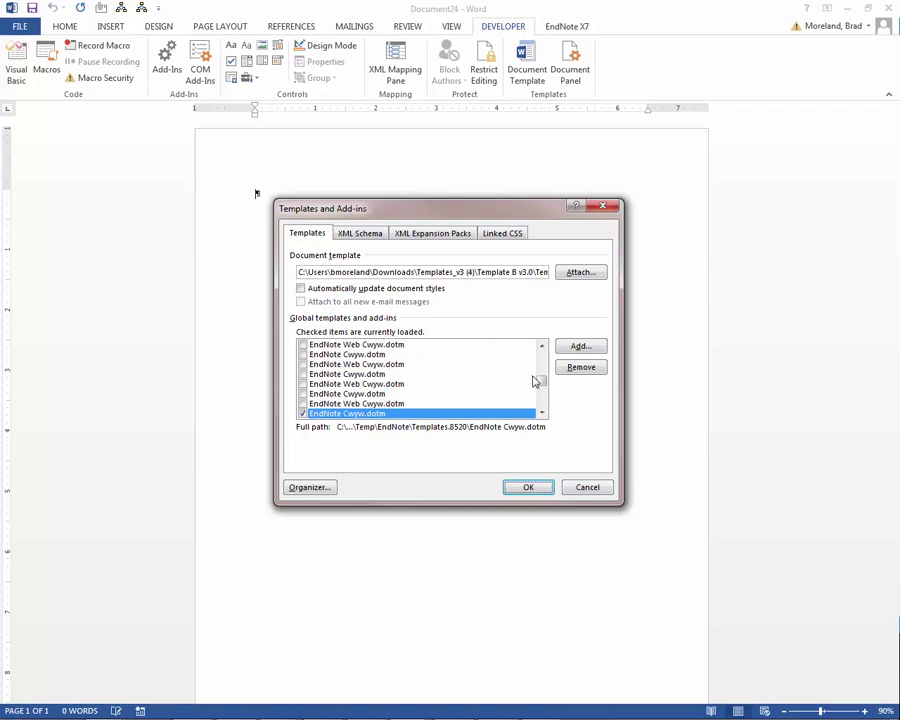
Step: Add TemplateB_v3 from the Template B v3.0 folder to the global templates and add-ins, and apply the template settings
left_click_drag(540, 385, 542, 354)
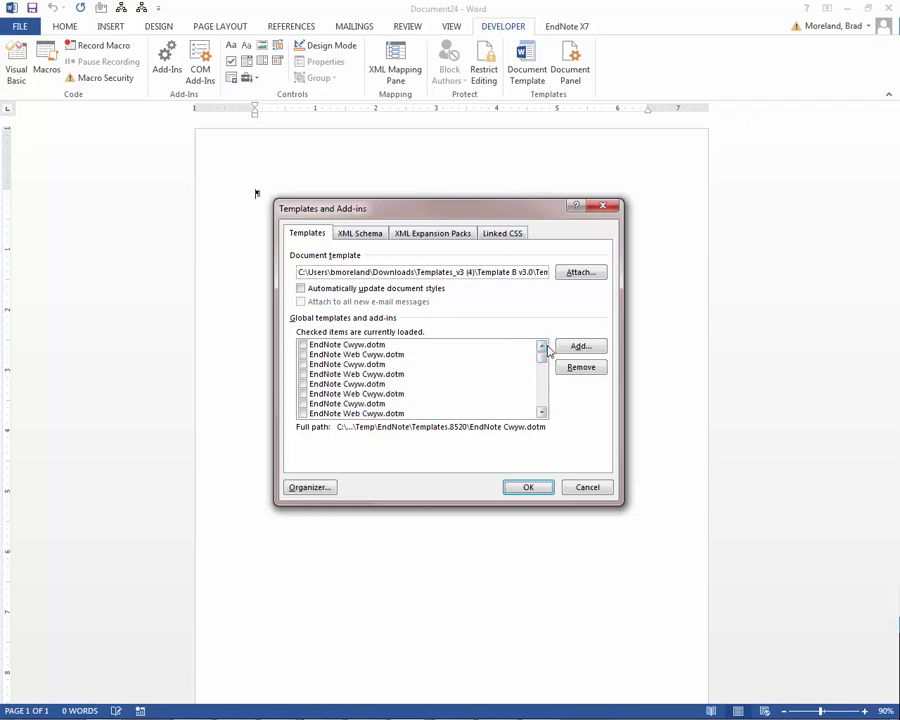
left_click(580, 347)
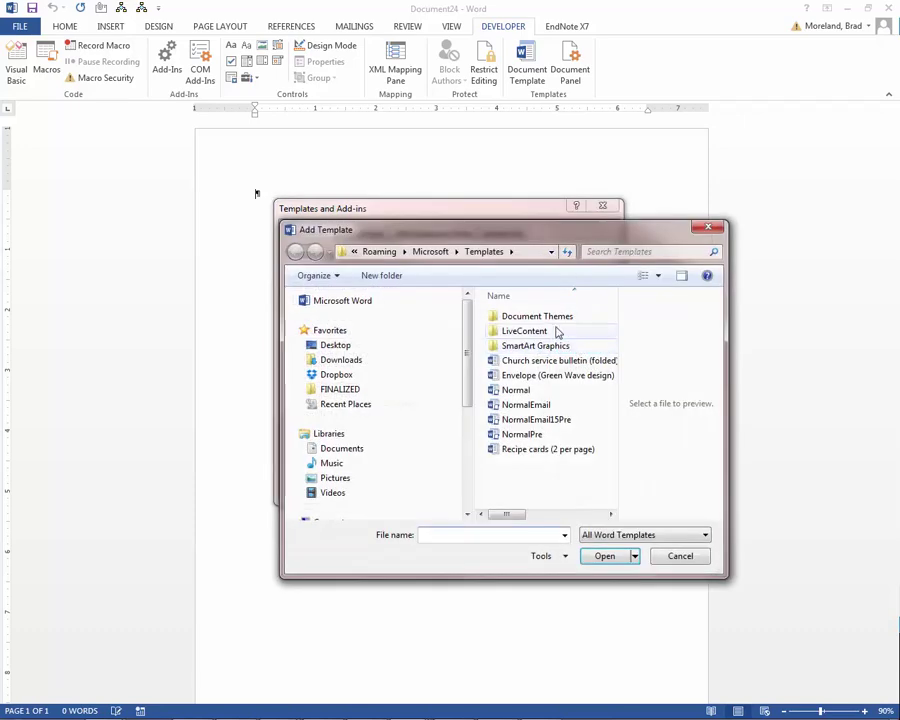
left_click(382, 405)
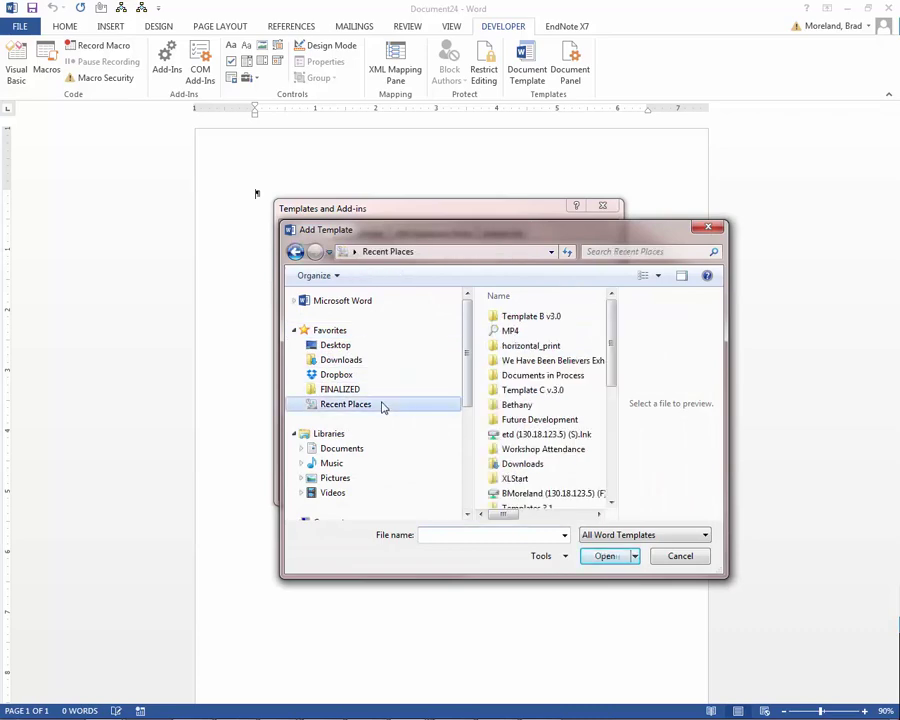
double_click(541, 317)
left_click(537, 318)
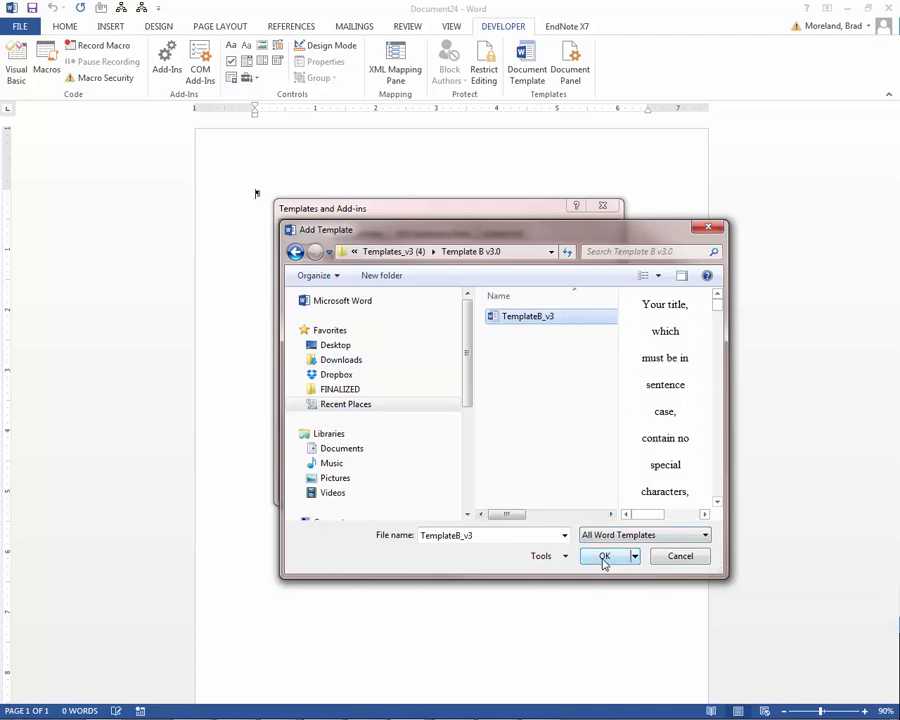
left_click(604, 557)
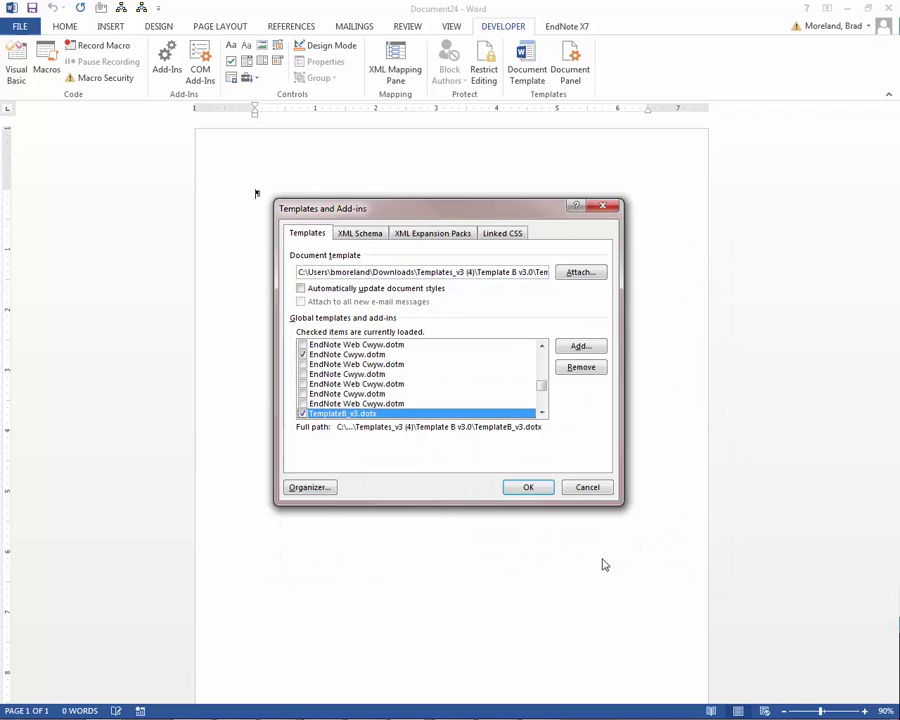
left_click(530, 487)
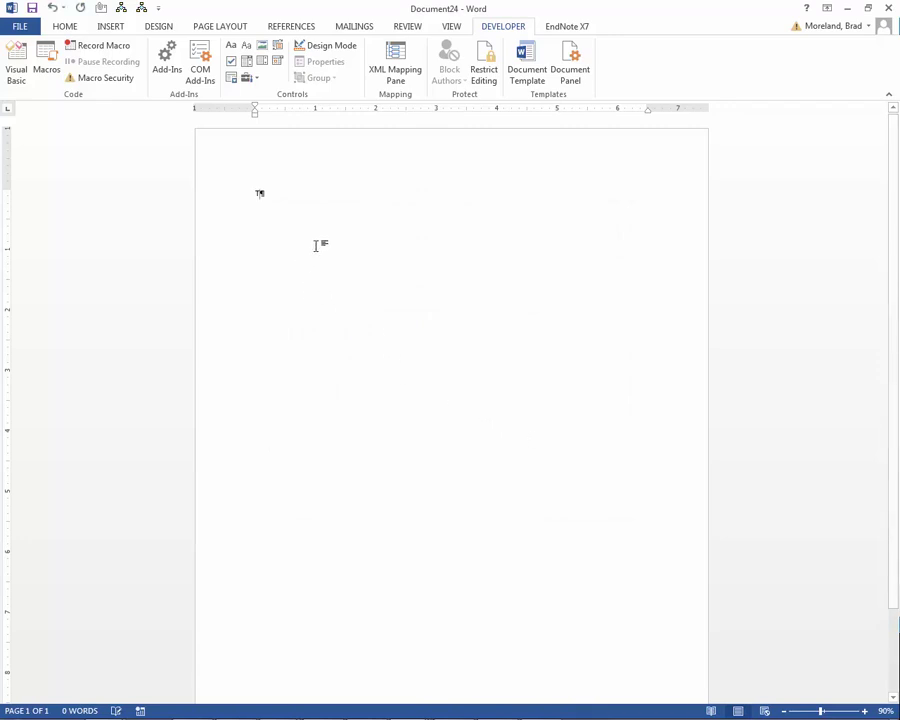
Step: Insert the template's Table building block and the Figure building block below it, using the entry names "Table" and "Figure"
type("Table")
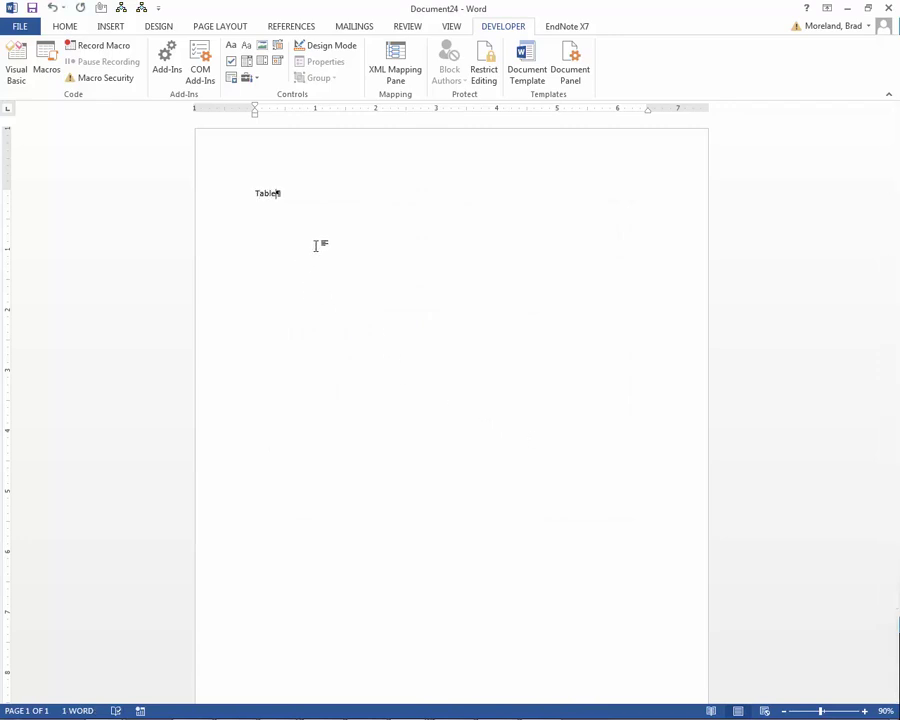
key("F3")
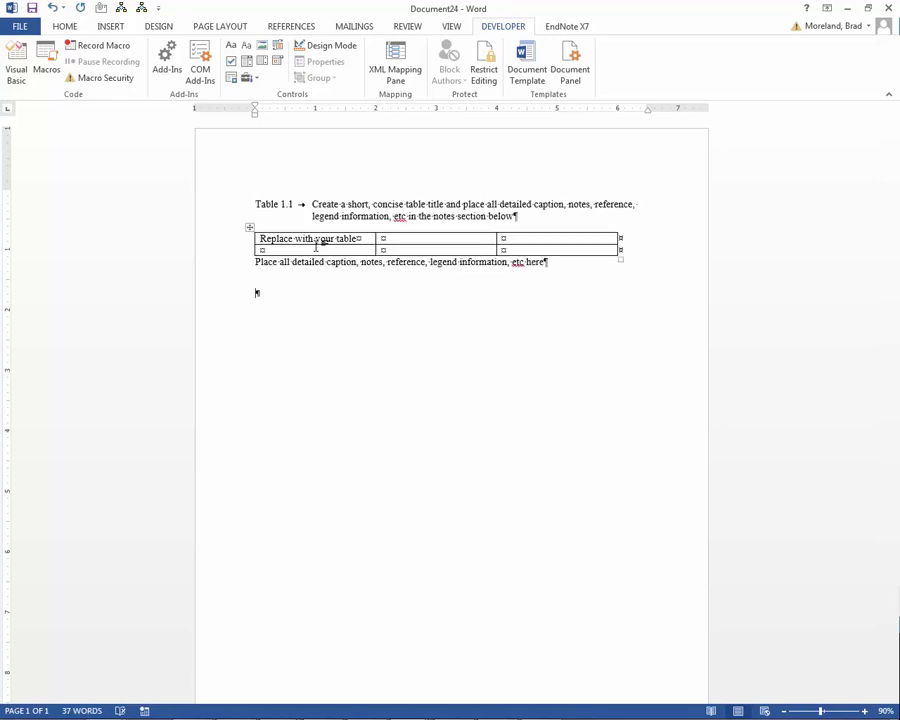
type("Figure")
key("F3")
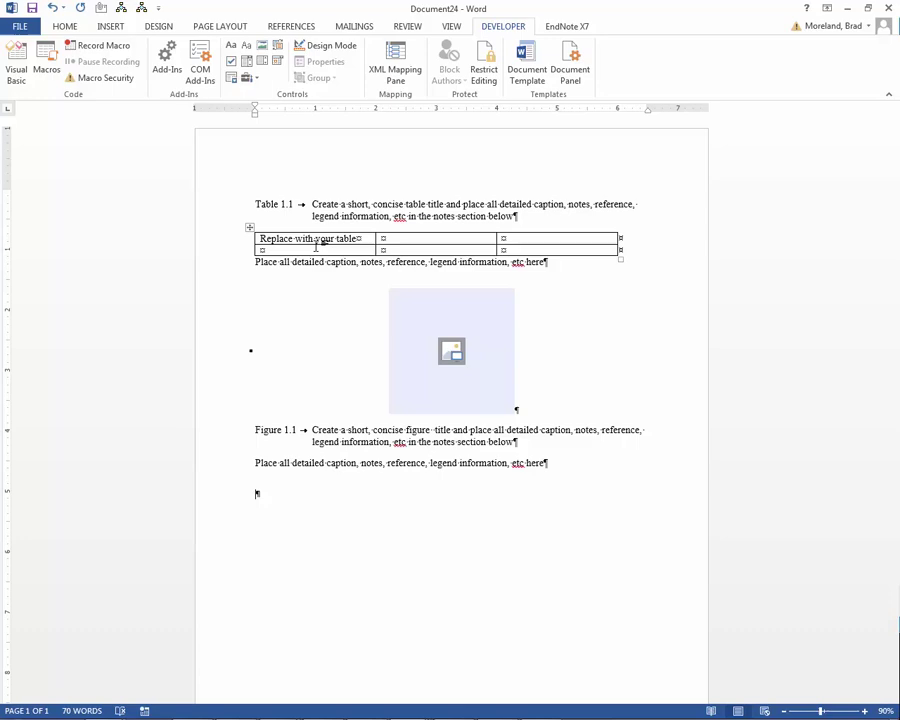